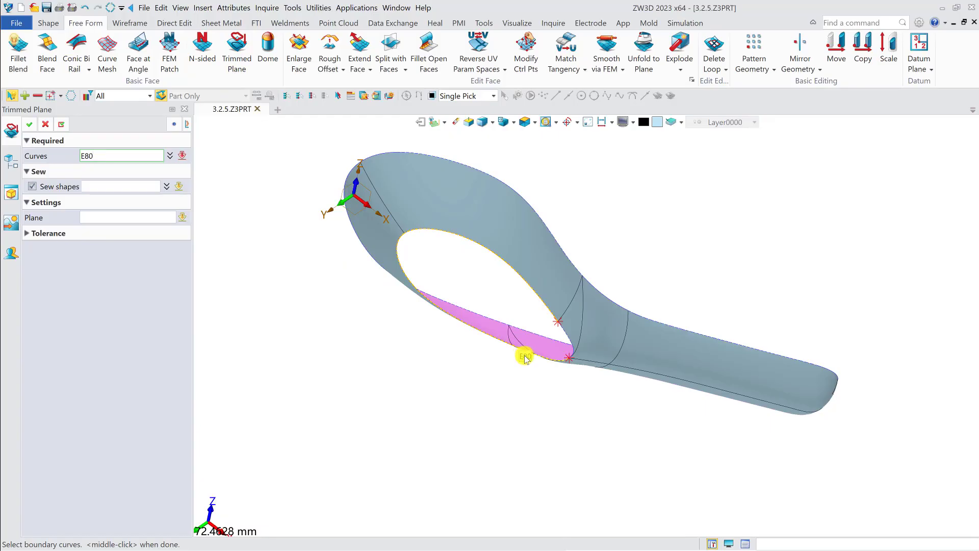
Add the remaining edge of the opening in the spoon's underside as a boundary curve and create the trimmed plane
scroll(550, 389, "up", 4)
left_click(569, 319)
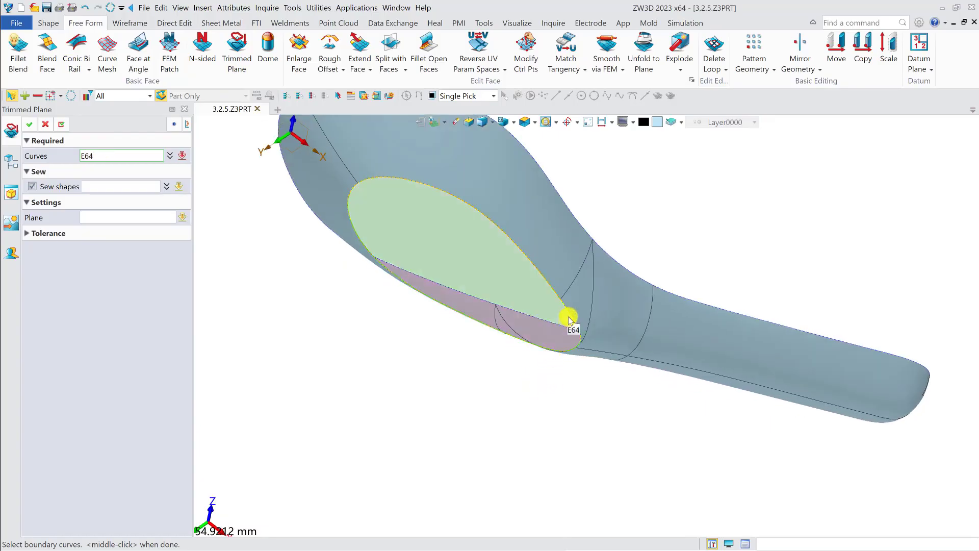
middle_click_drag(463, 321, 492, 360)
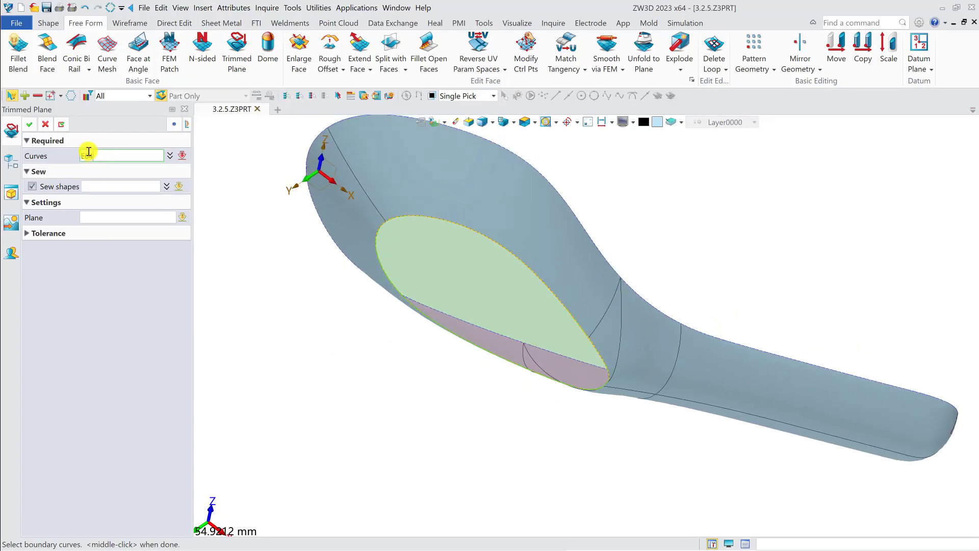
left_click(29, 124)
scroll(546, 319, "down", 3)
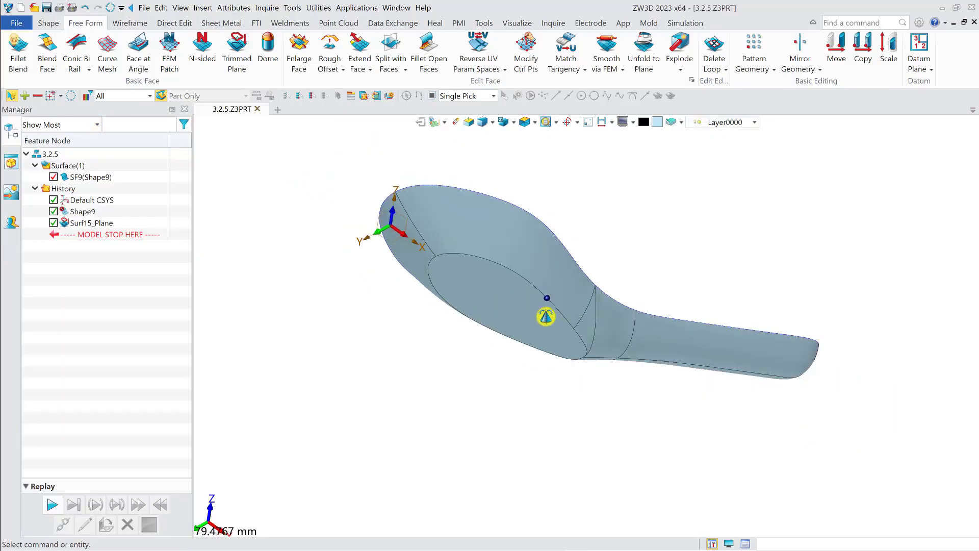
middle_click_drag(545, 317, 546, 305)
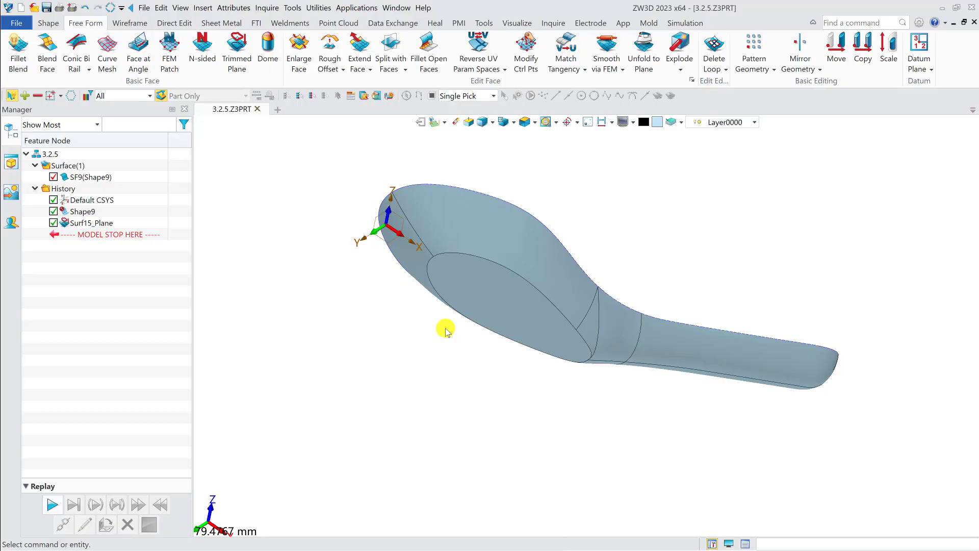
middle_click_drag(553, 247, 555, 251)
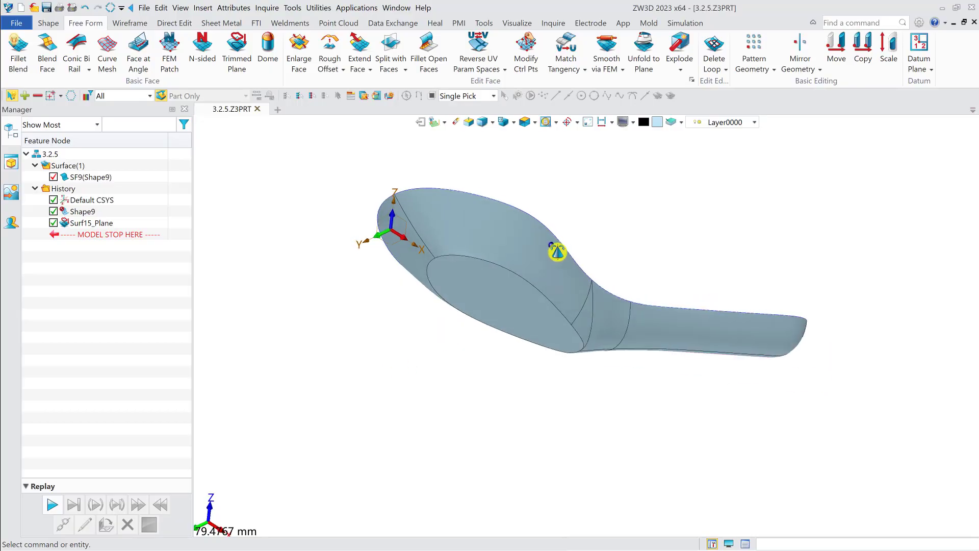
Create a datum plane offset -17 mm from the default XY plane
left_click(934, 47)
left_click(390, 227)
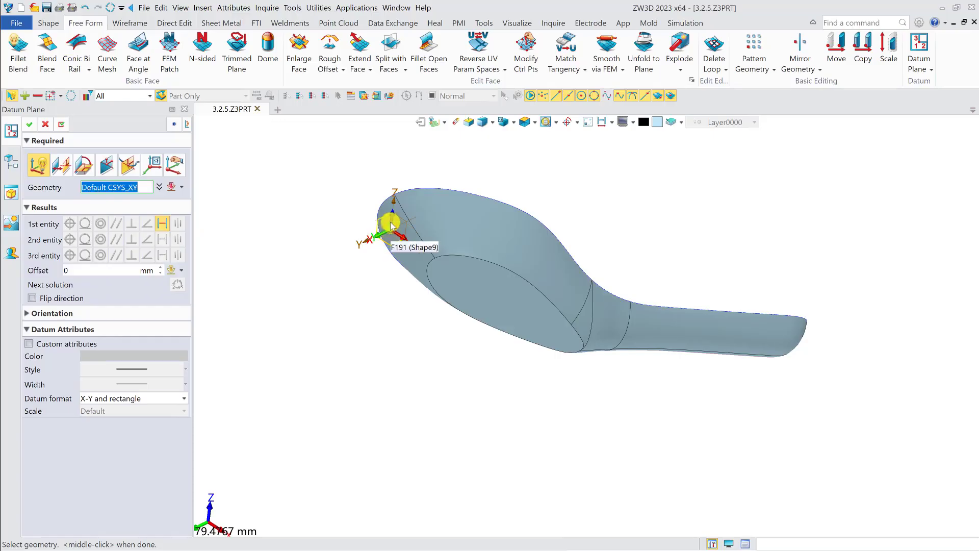
left_click(390, 226)
left_click(106, 269)
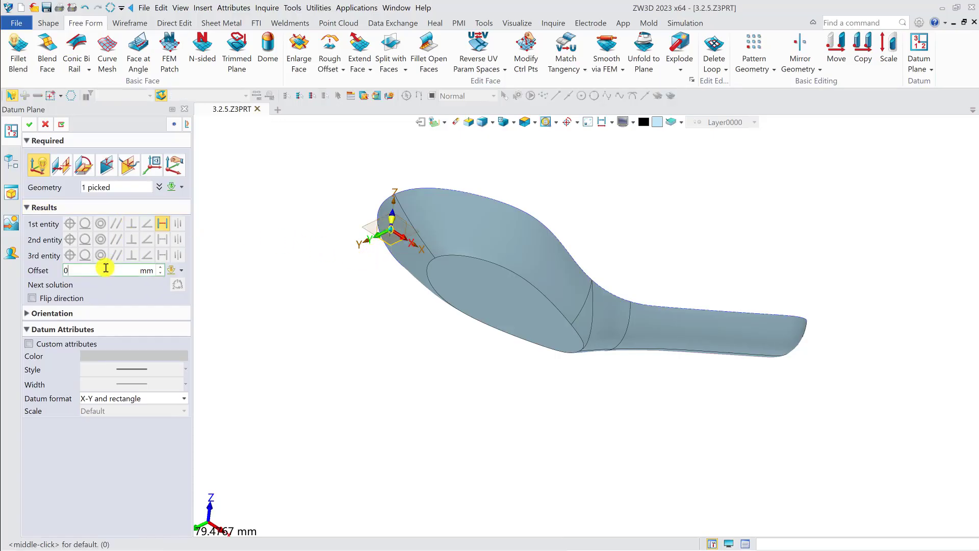
type("-17")
key("Return")
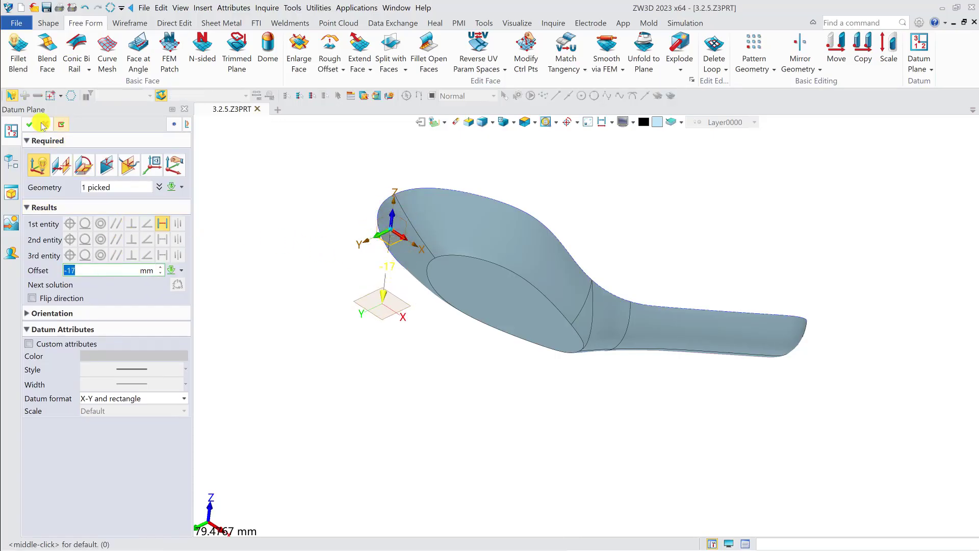
left_click(28, 125)
mouse_move(524, 290)
right_mouse_down()
mouse_move(498, 338)
mouse_move(524, 279)
mouse_move(506, 292)
right_mouse_up()
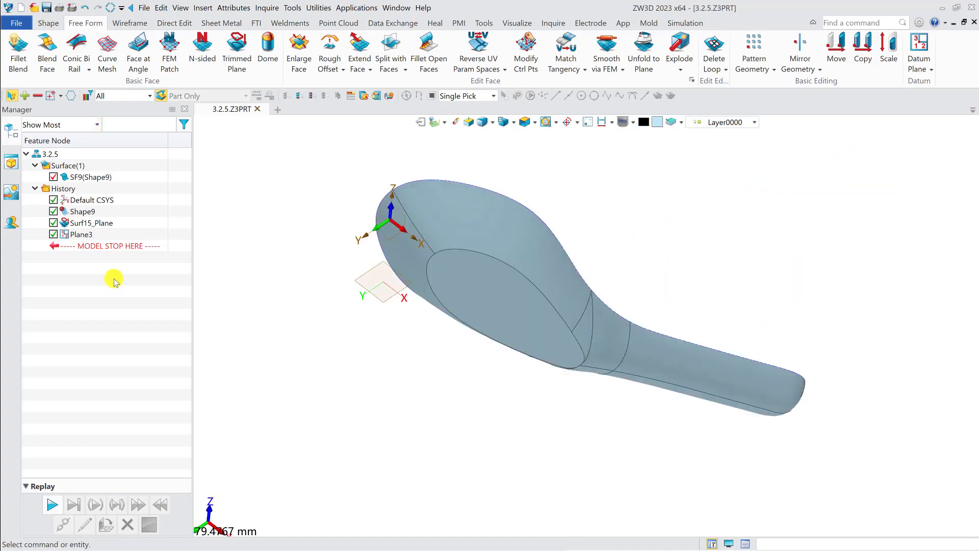
Reorder the offset datum plane ahead of the trimmed plane in the history and use it as the trimmed plane's projection plane
left_click_drag(84, 234, 92, 223)
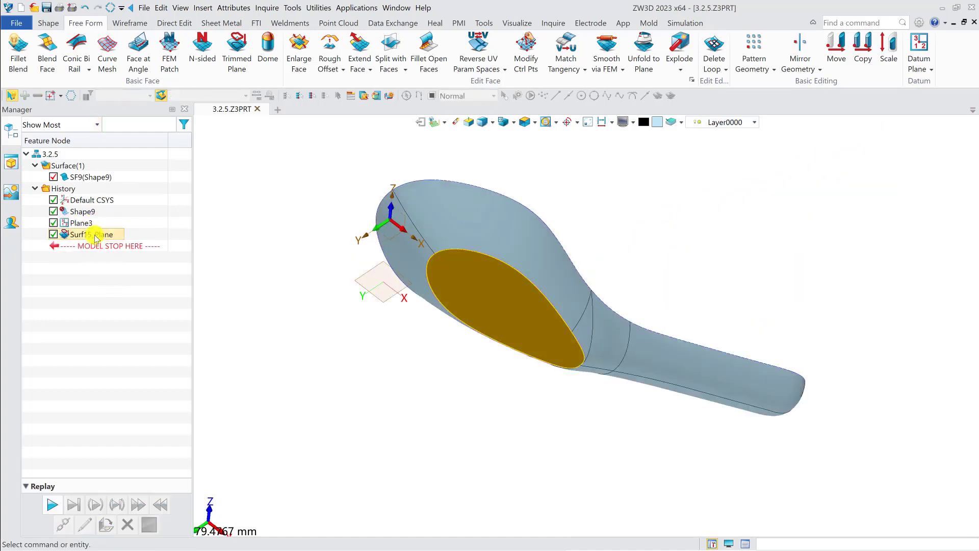
double_click(96, 235)
left_click(148, 219)
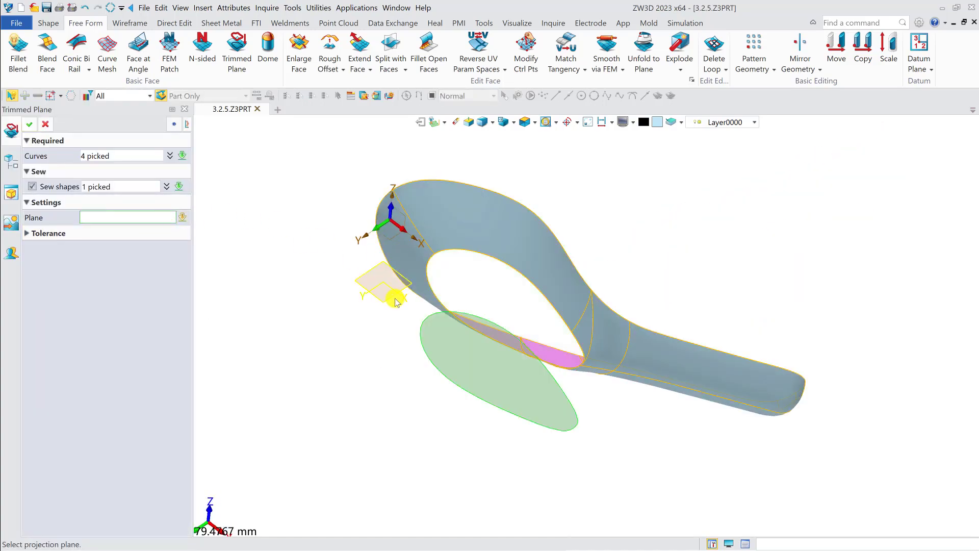
left_click(396, 302)
right_click_drag(509, 301, 433, 356)
middle_click(95, 124)
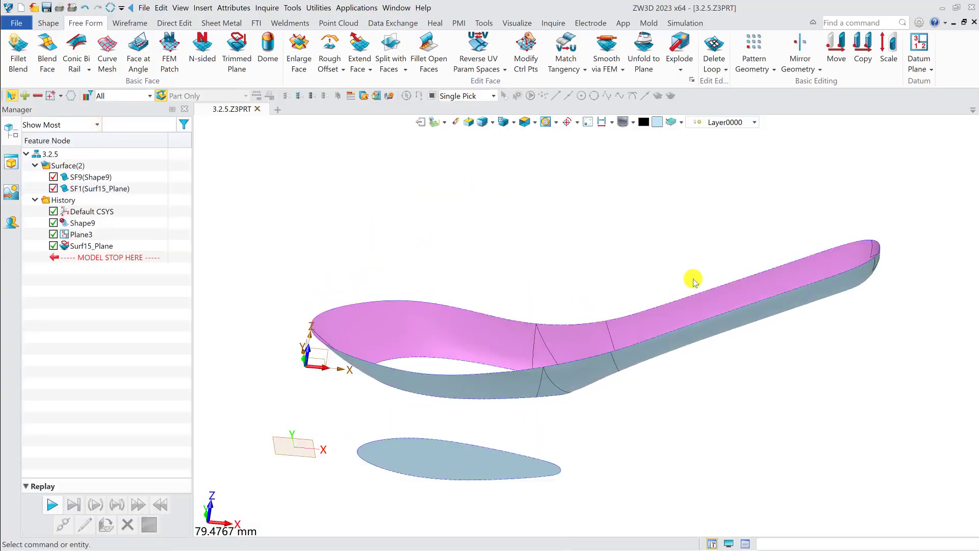
right_click_drag(738, 332, 836, 297)
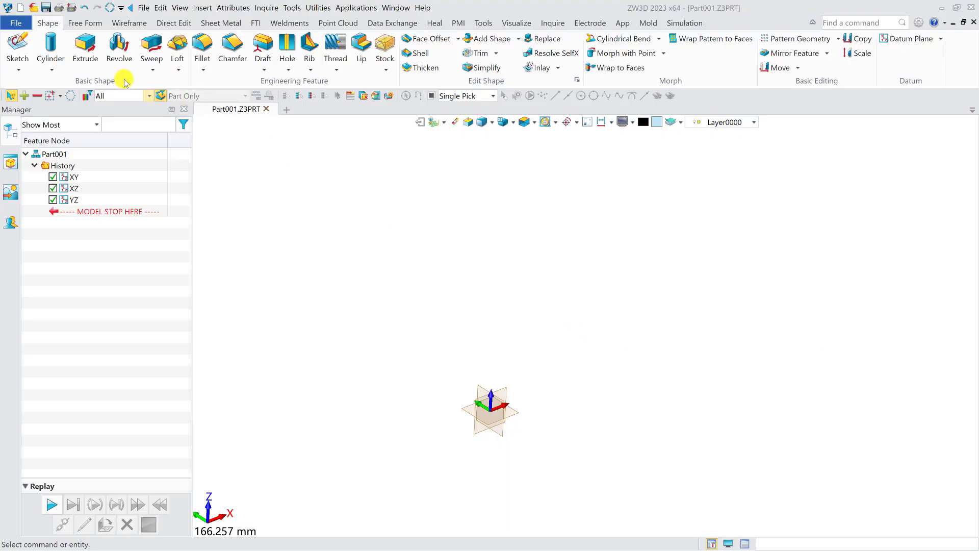
Create a cylinder centred at the origin with a radius of 40.5 mm and a length of 68.5 mm
left_click(50, 49)
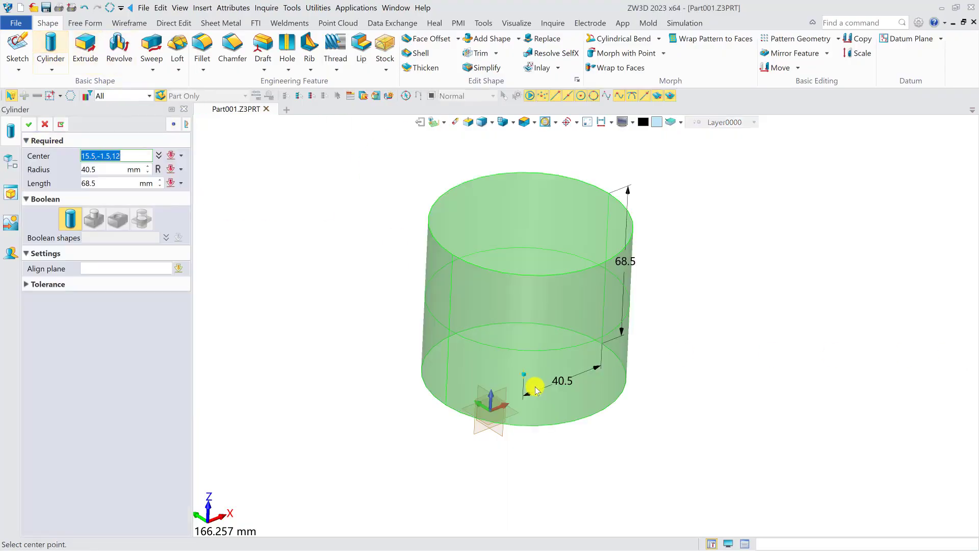
left_click(493, 405)
left_click(29, 125)
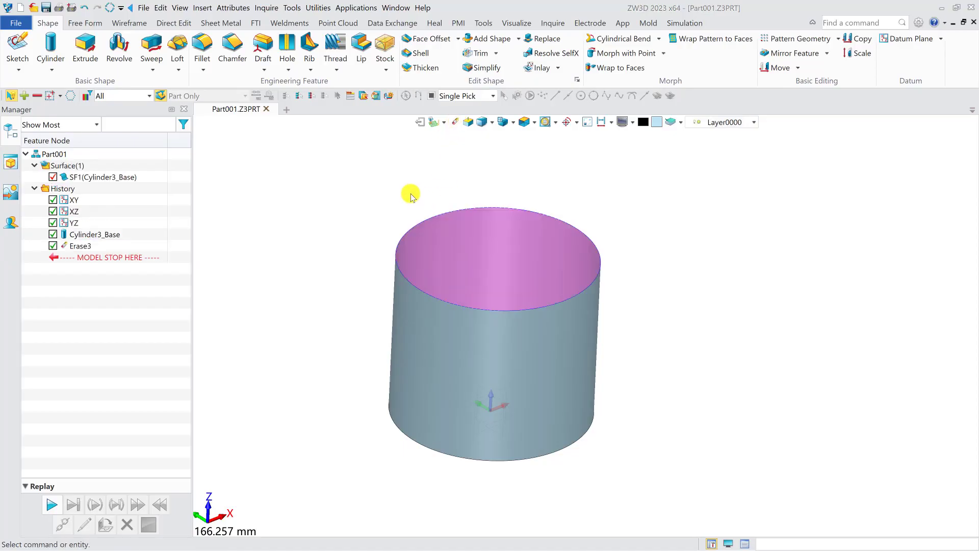
Start a Dome on the open cylinder's upper circular edge with a height of about 36.5 mm
left_click(83, 22)
left_click(266, 48)
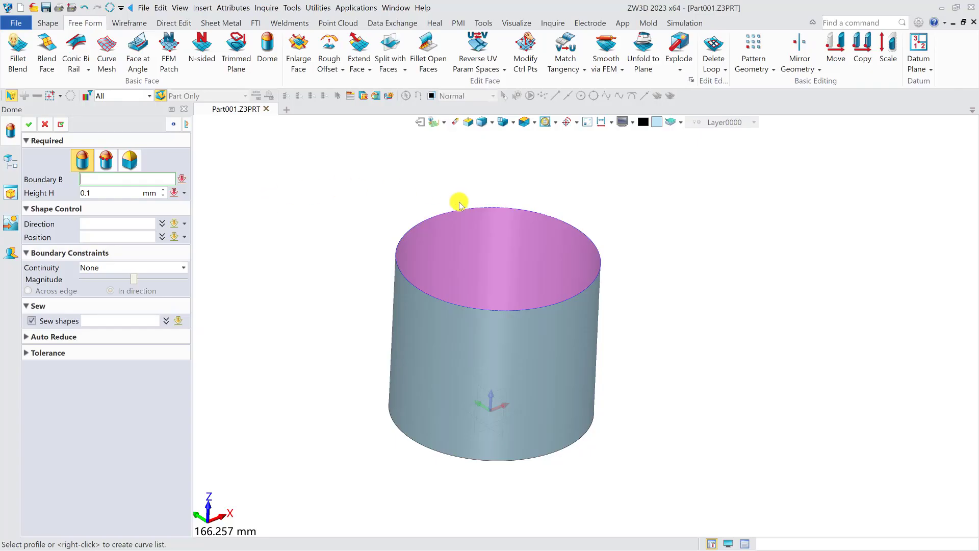
left_click(397, 284)
left_click_drag(397, 284, 422, 212)
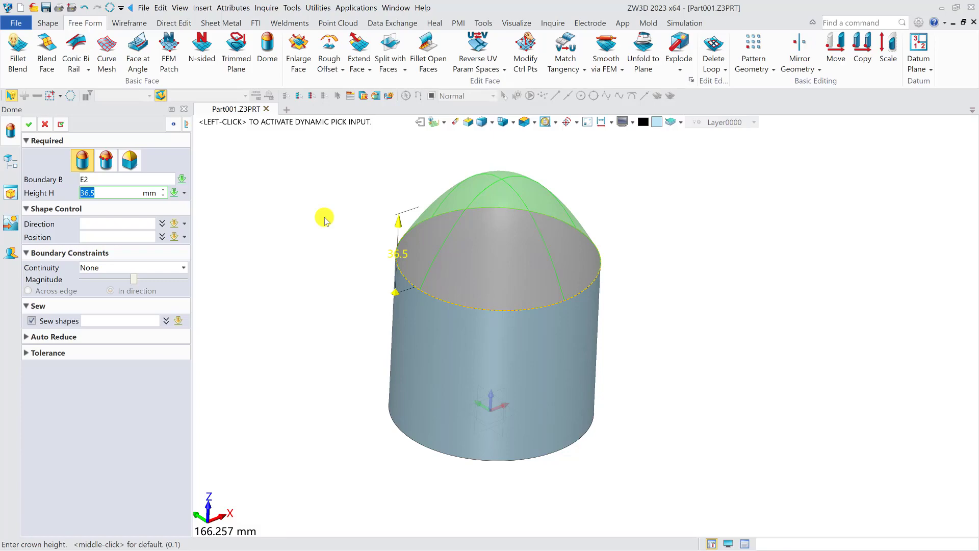
Point the dome along the positive X axis and reduce its height to about 28 mm
left_click(152, 223)
left_click(506, 404)
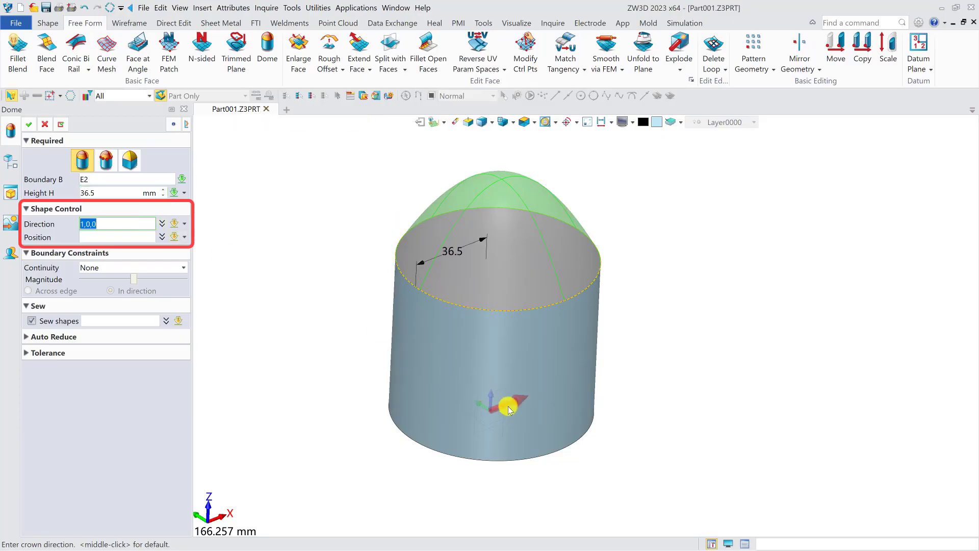
left_click_drag(481, 242, 458, 251)
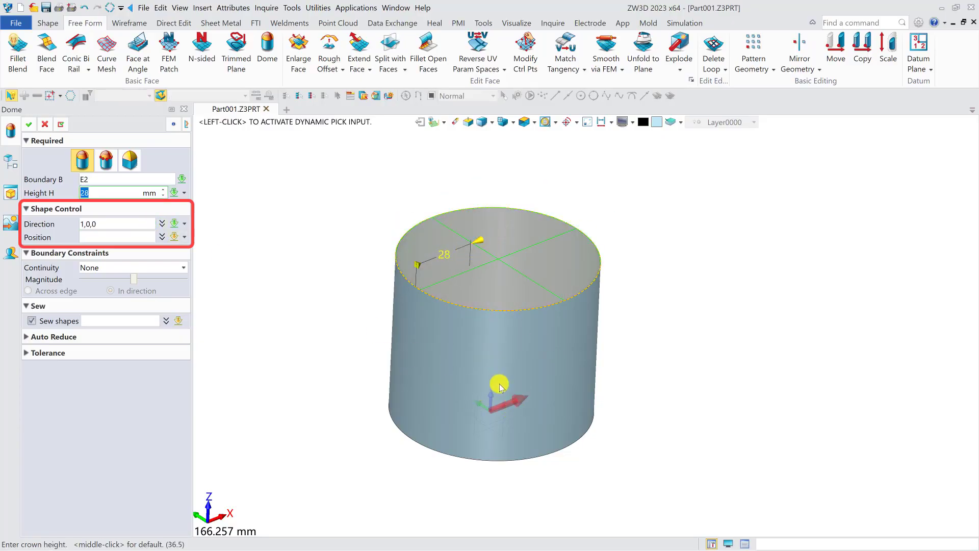
Point the dome along the negative Y axis and adjust its height to 27.5 mm
left_click(138, 222)
left_click(498, 406)
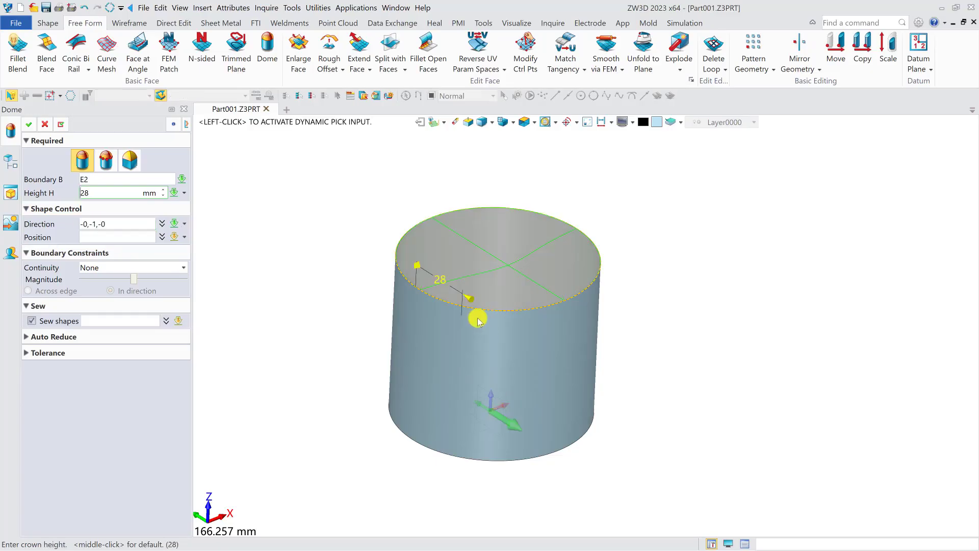
left_click_drag(437, 247, 479, 259)
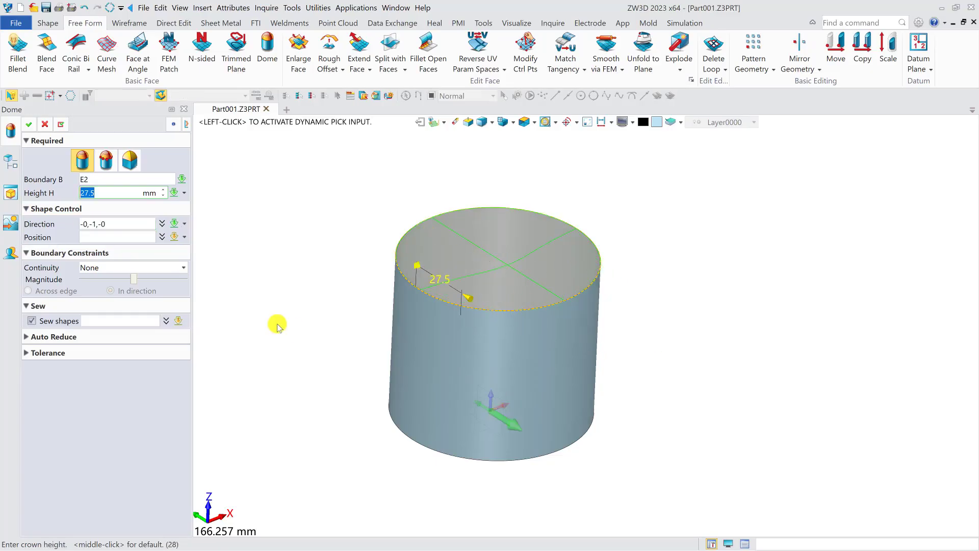
Leave the dome position unset and set its direction to the positive Z axis (0,0,1)
left_click(126, 238)
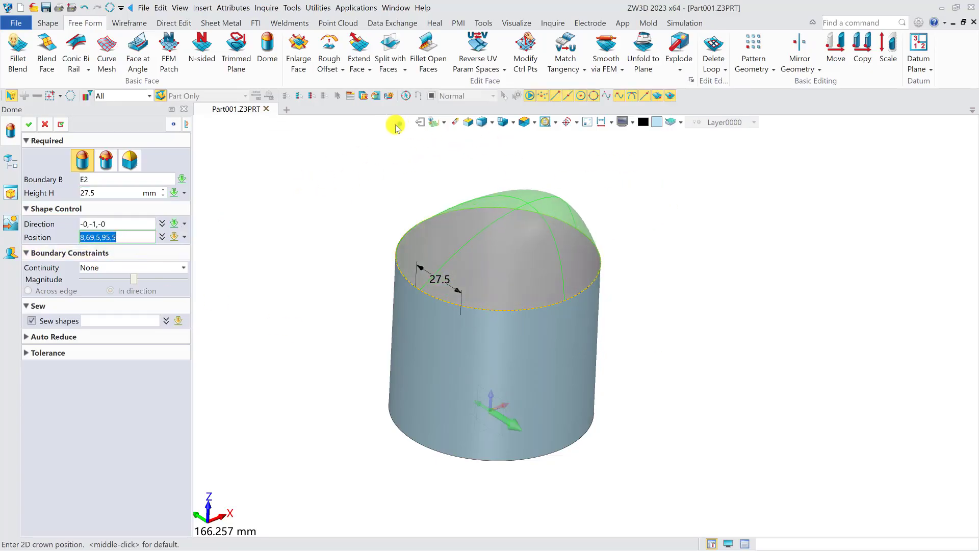
left_click(133, 223)
left_click(482, 397)
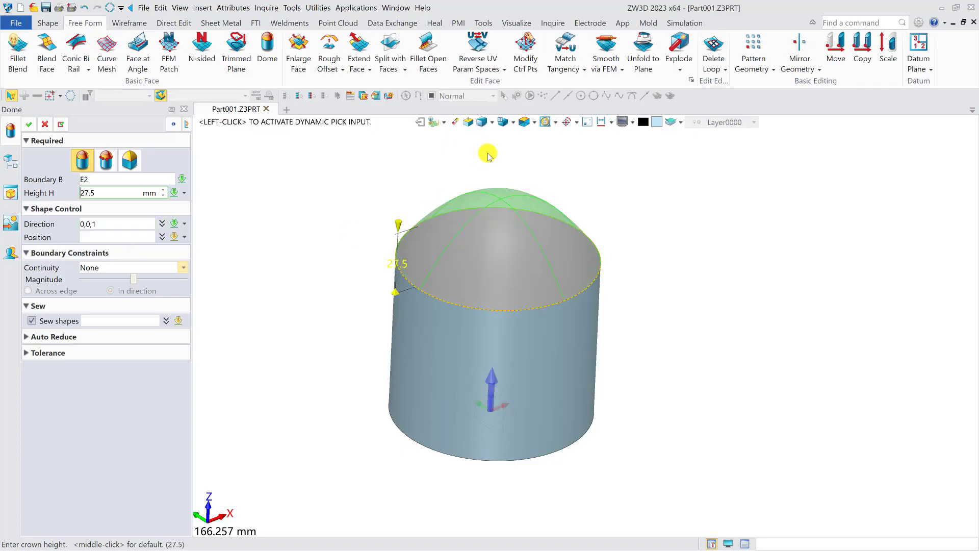
Display zebra stripes on the model and set the dome's boundary continuity to Tangent
left_click(493, 126)
left_click(507, 177)
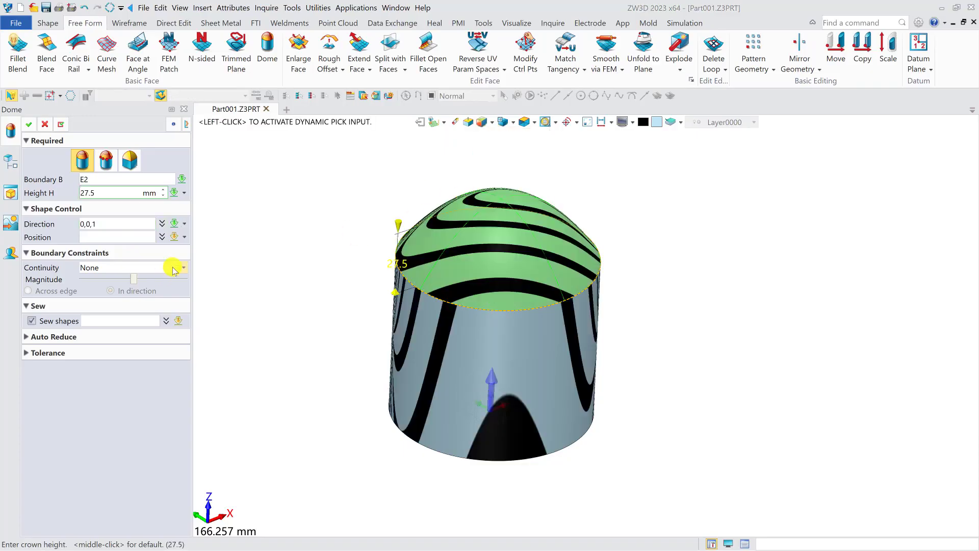
left_click(172, 268)
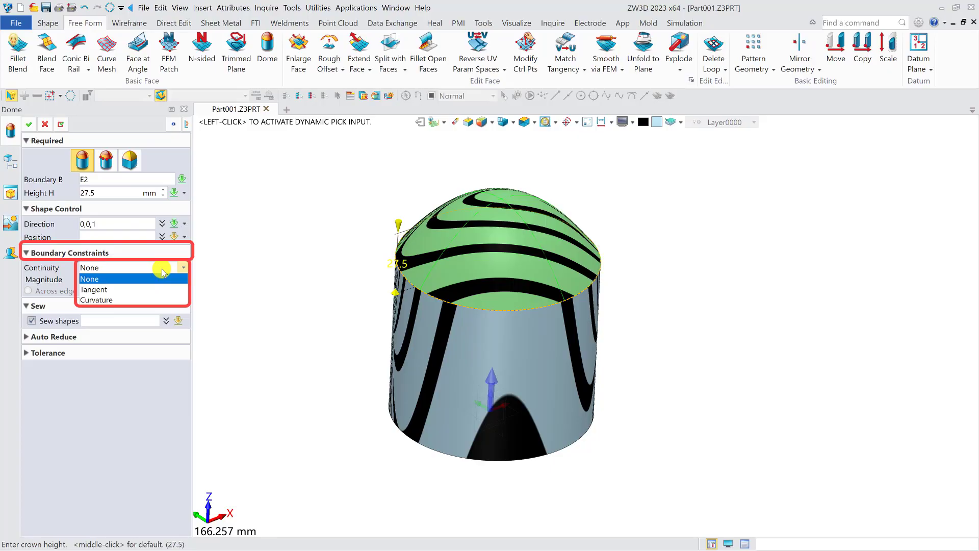
left_click(118, 289)
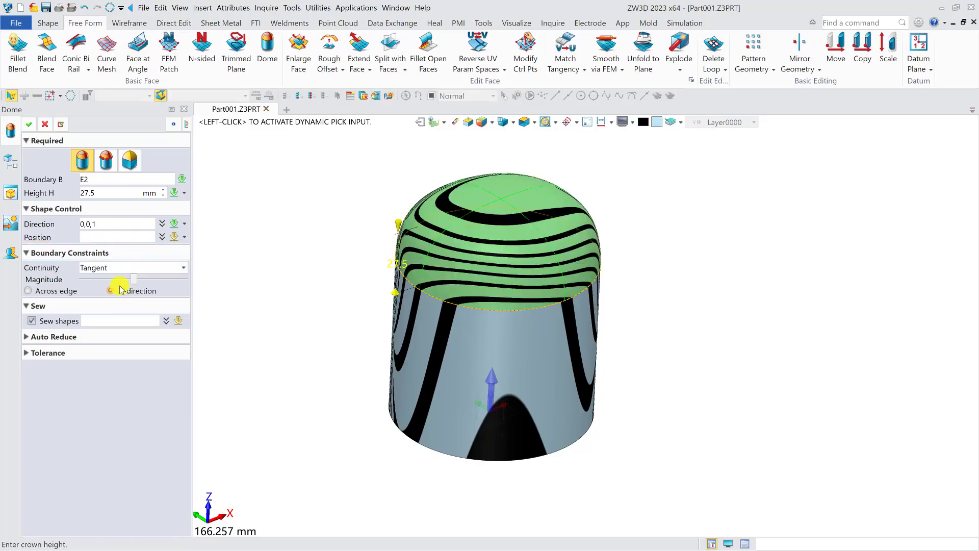
Set the dome's boundary continuity to Curvature and create the dome
left_click(144, 269)
left_click(113, 302)
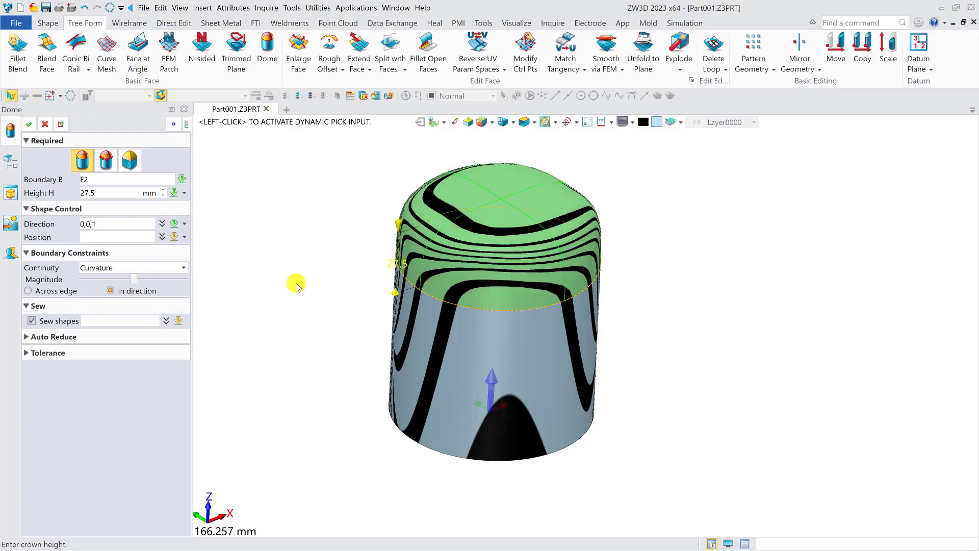
left_click(30, 125)
scroll(590, 280, "up", 1)
scroll(575, 286, "down", 1)
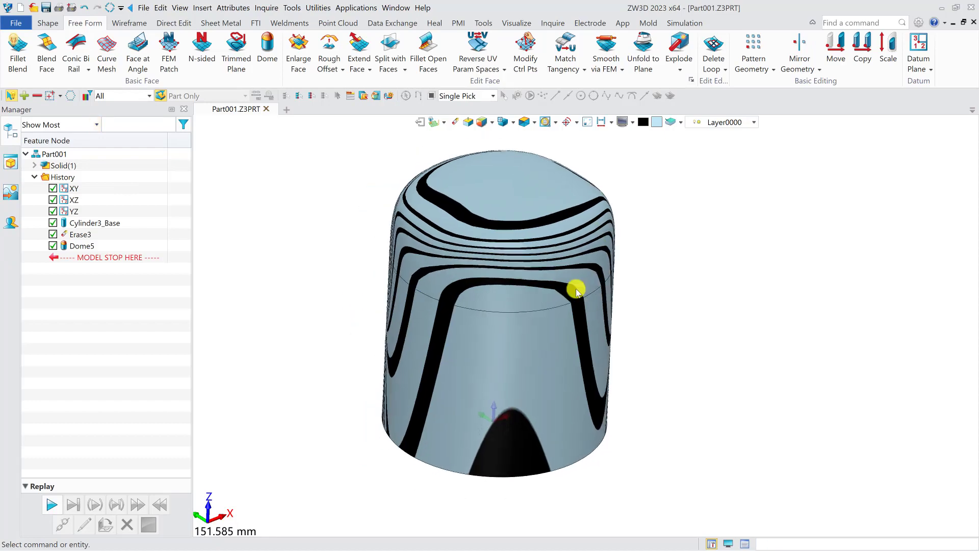
Roll the history back before the finished dome and start a dome of the second type on the upper edge, about 48.5 mm high
left_click_drag(124, 261, 126, 246)
left_click(267, 48)
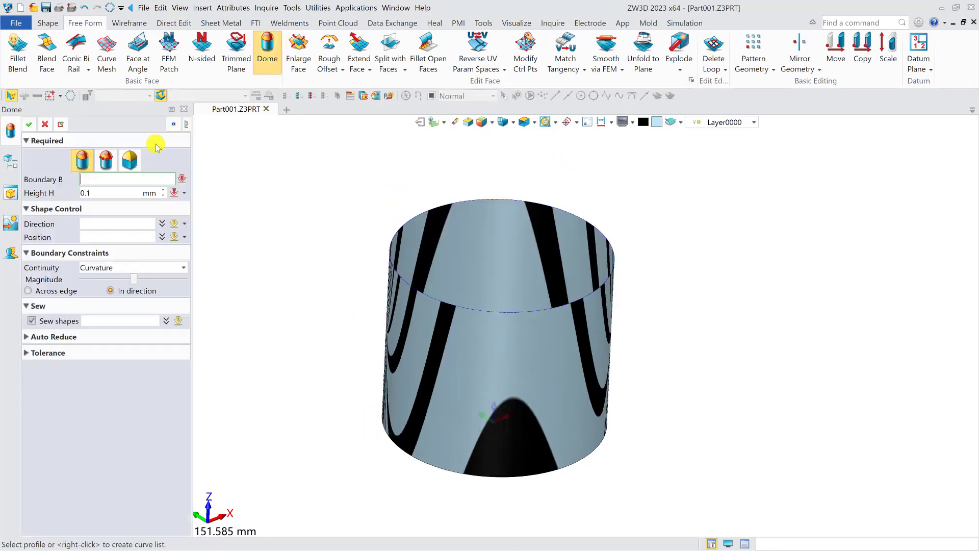
left_click(105, 161)
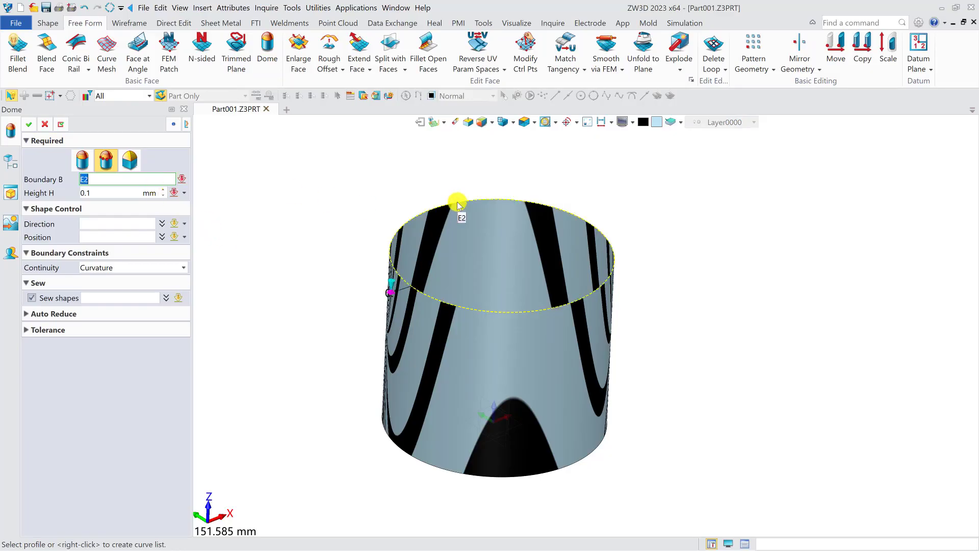
left_click(390, 255)
left_click_drag(384, 278, 417, 166)
right_click_drag(425, 260, 398, 278)
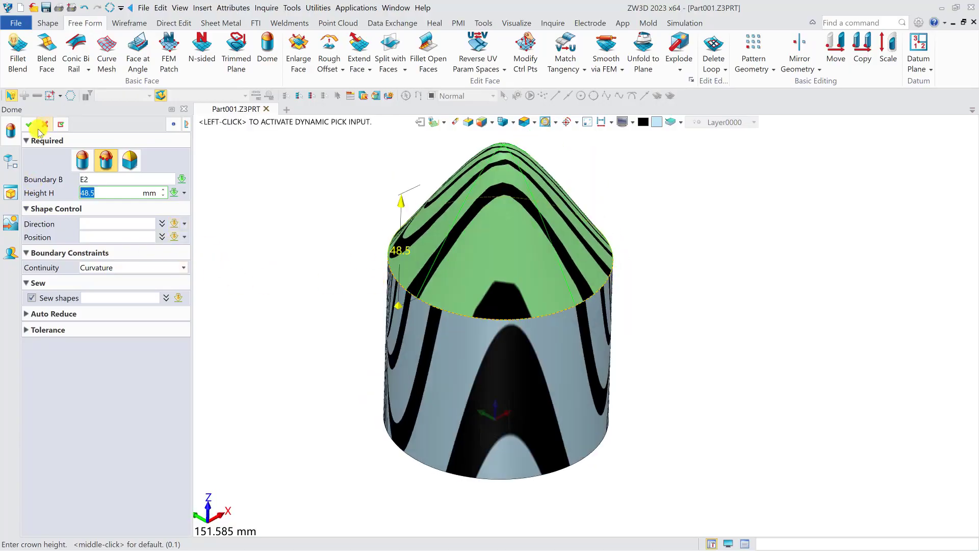
Set the second-type dome's boundary continuity to Tangent and create the dome
left_click(118, 274)
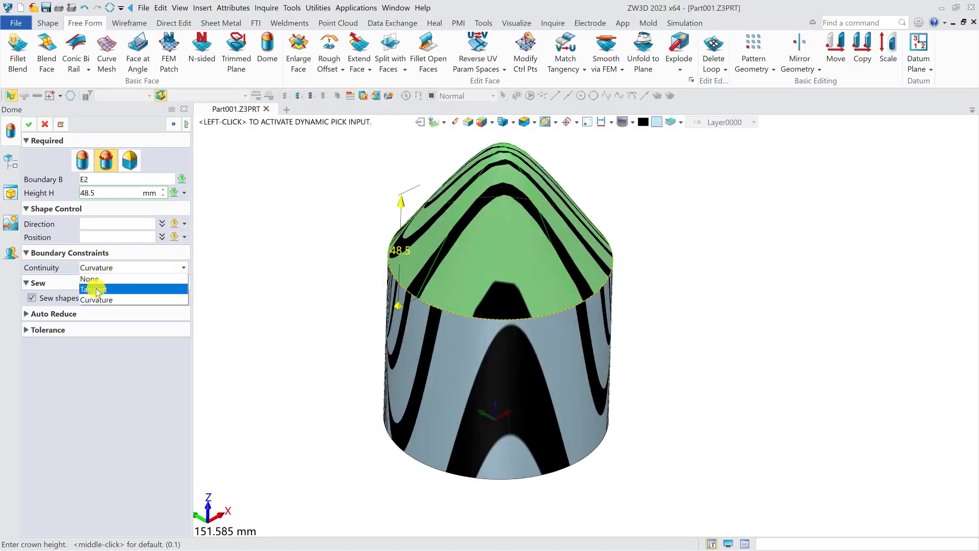
left_click(91, 286)
right_click_drag(404, 276, 405, 273)
scroll(404, 273, "down", 2)
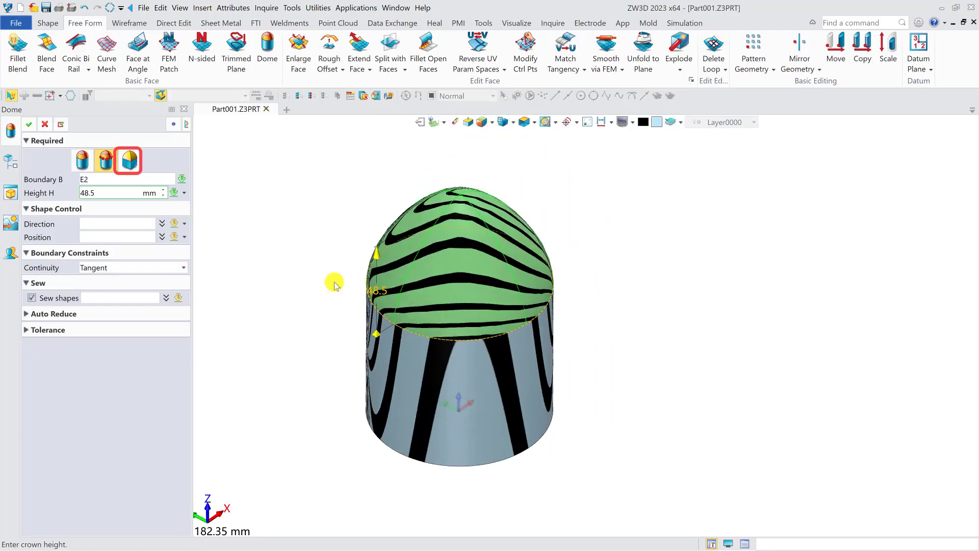
left_click_drag(97, 193, 17, 208)
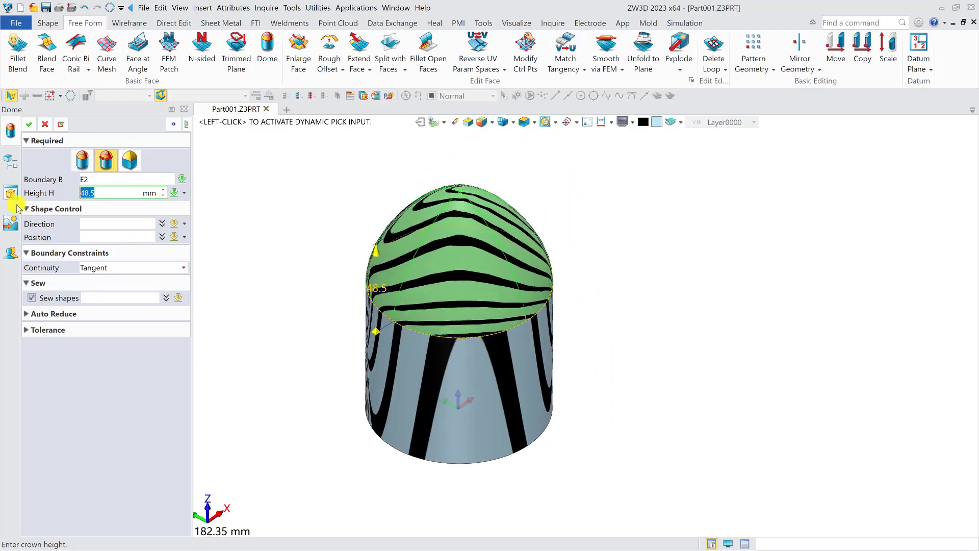
left_click(29, 125)
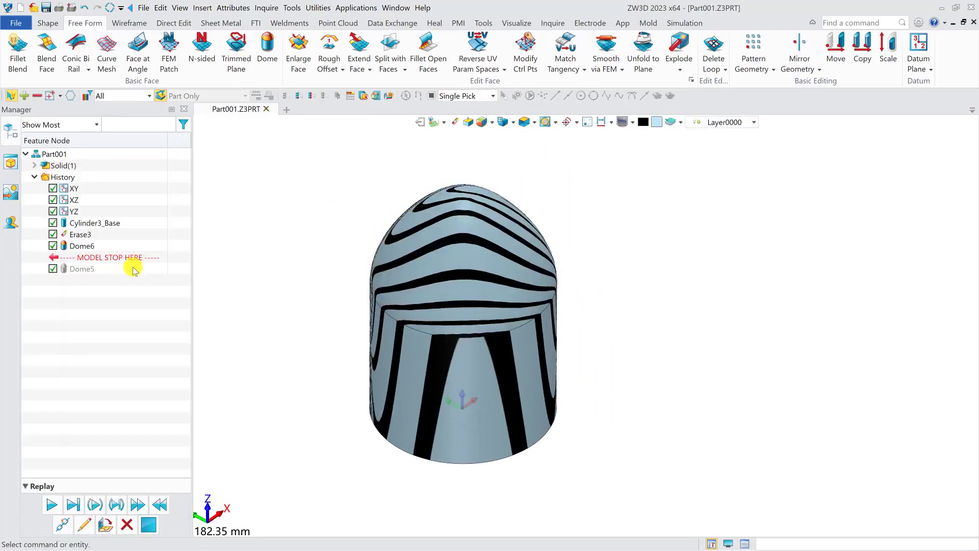
Roll the history back to just before the cylinder and create a block centred on the origin, about 134 × 89 × 64 mm
left_click_drag(134, 258, 131, 218)
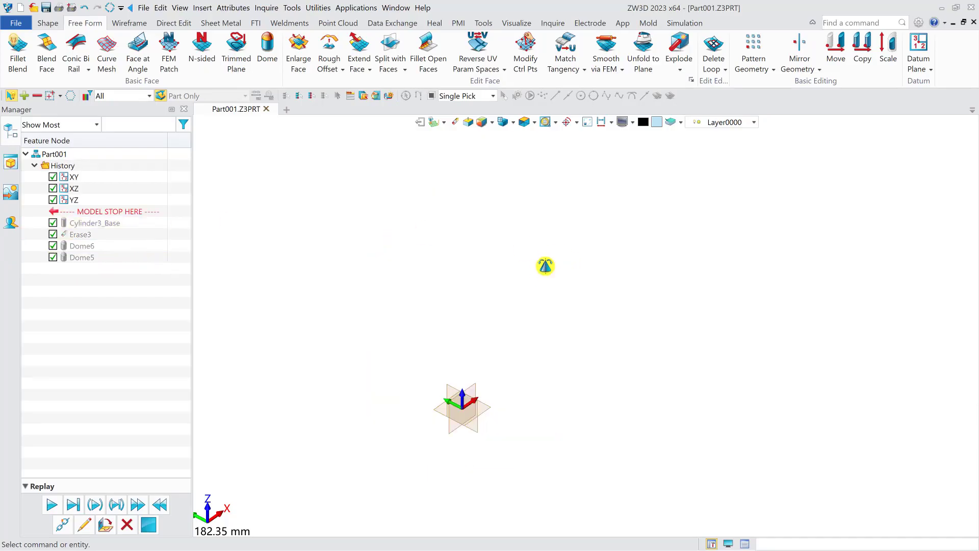
left_click(48, 23)
left_click(51, 70)
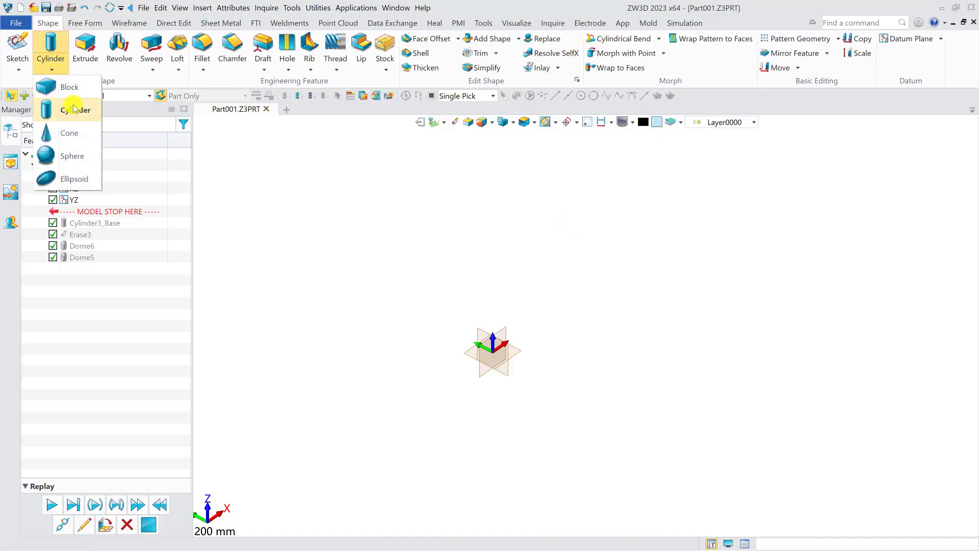
left_click(69, 83)
left_click(492, 343)
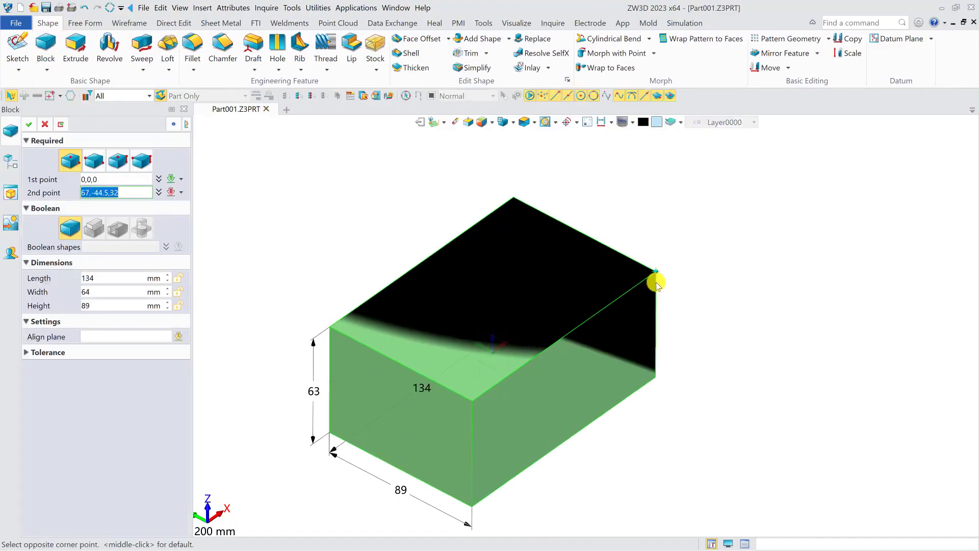
left_click(659, 284)
middle_click(589, 237)
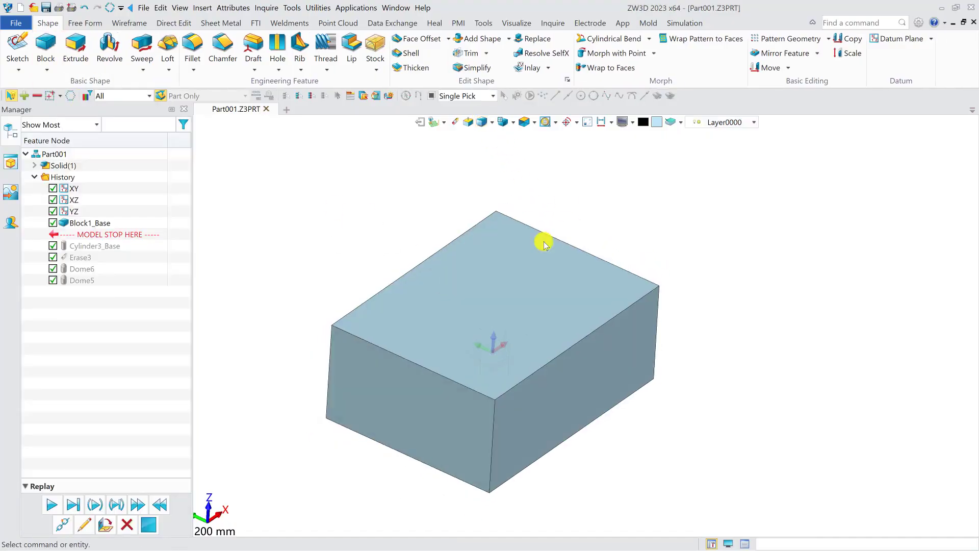
Erase the block's top face and start a third-type dome with the four open upper edges as its boundary curve list
right_click(500, 247)
left_click(531, 367)
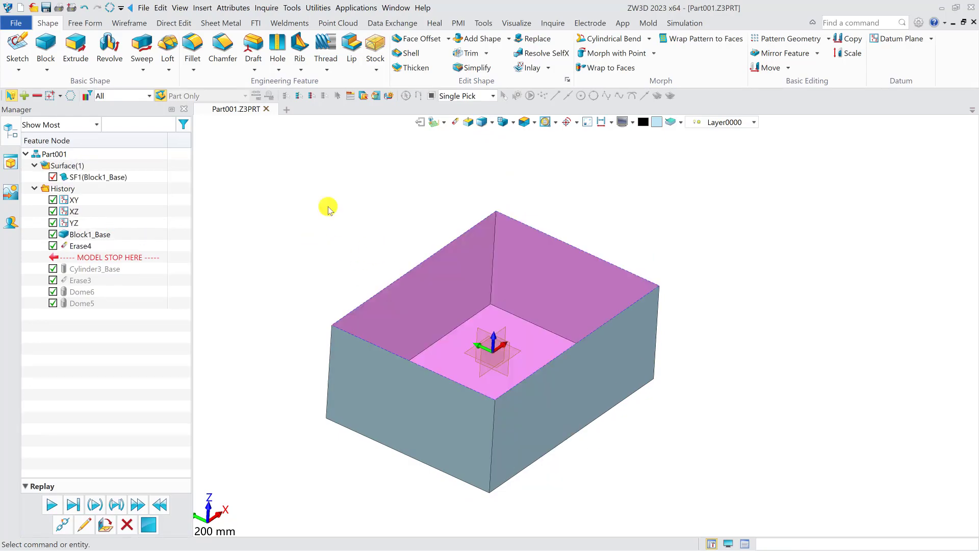
left_click(85, 23)
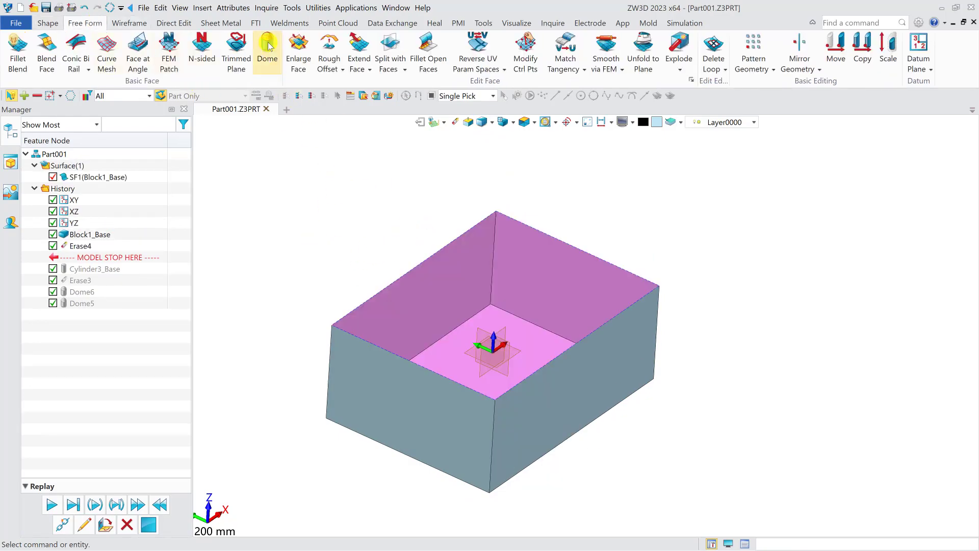
left_click(270, 66)
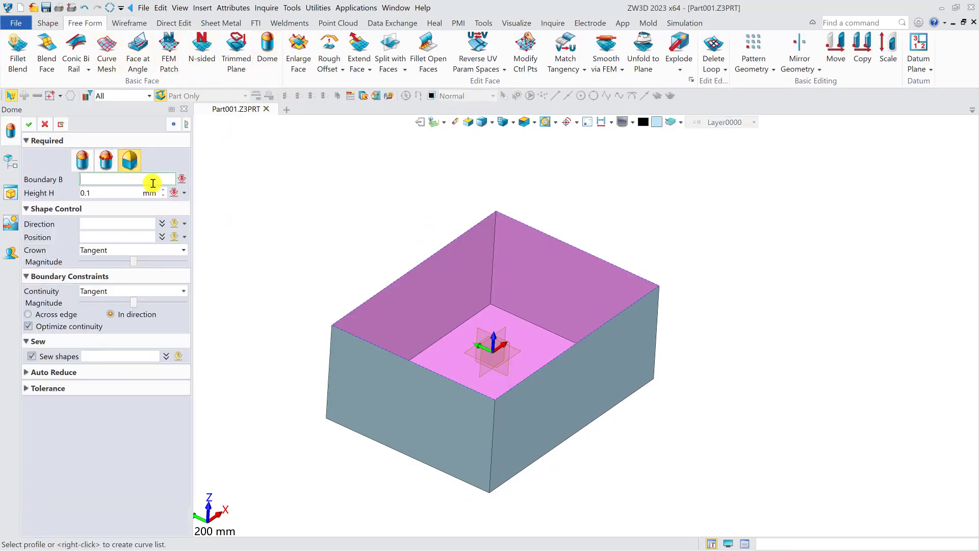
right_click(293, 190)
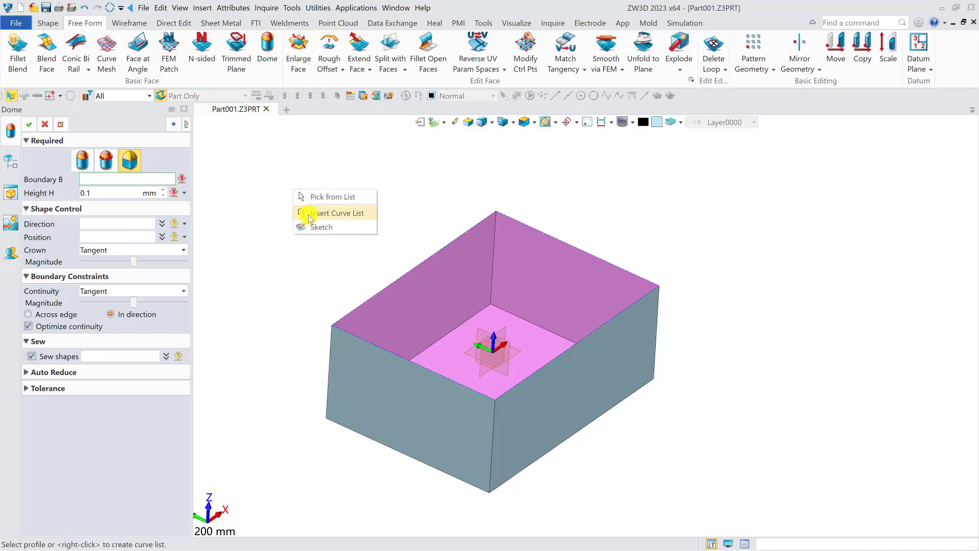
left_click(326, 213)
left_click(413, 267)
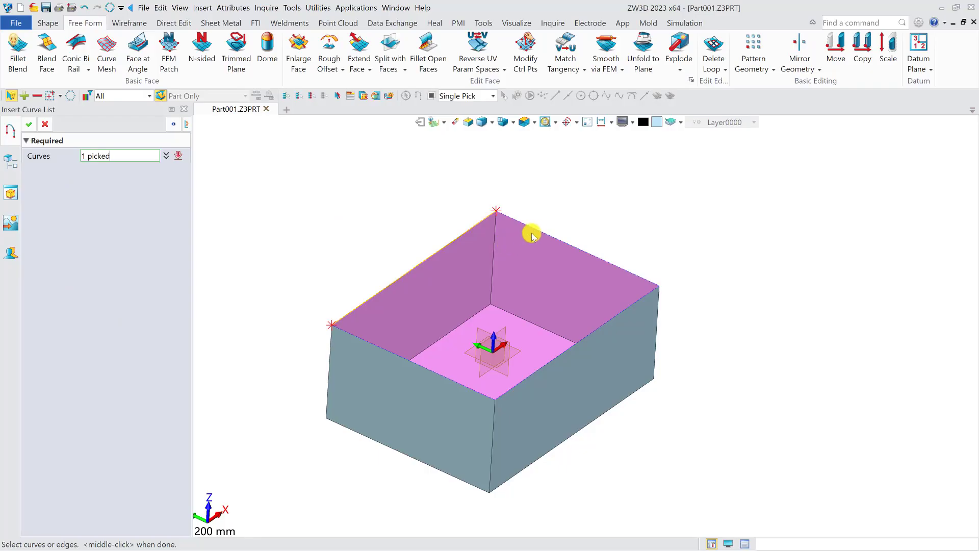
left_click(532, 235)
left_click(606, 322)
left_click(436, 366)
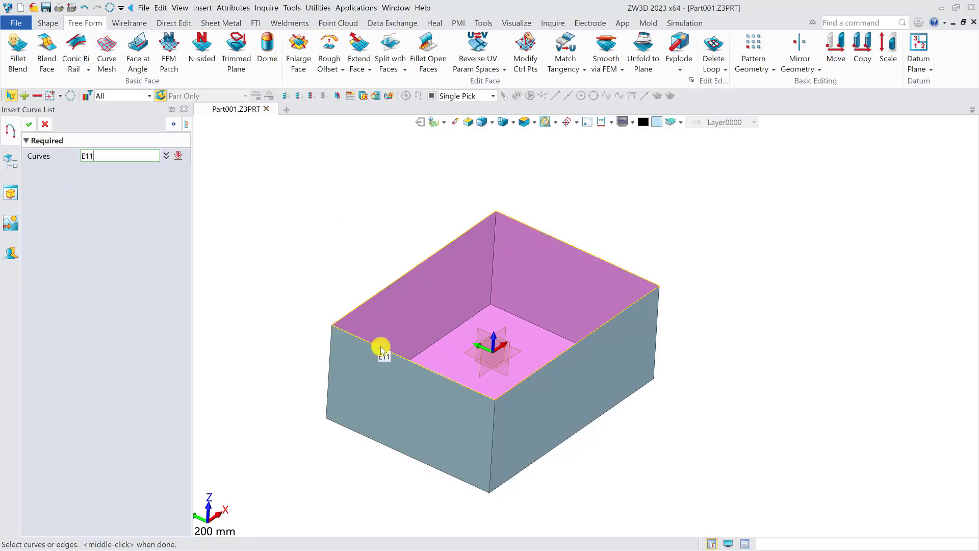
left_click(30, 125)
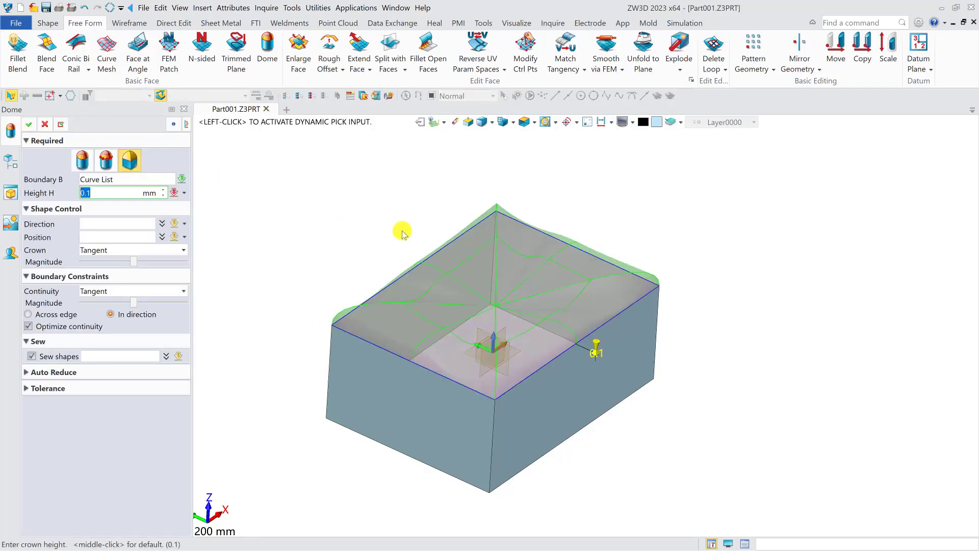
Raise the dome's height to about 51.5 mm
left_click_drag(589, 332, 595, 227)
middle_click_drag(594, 228, 539, 267)
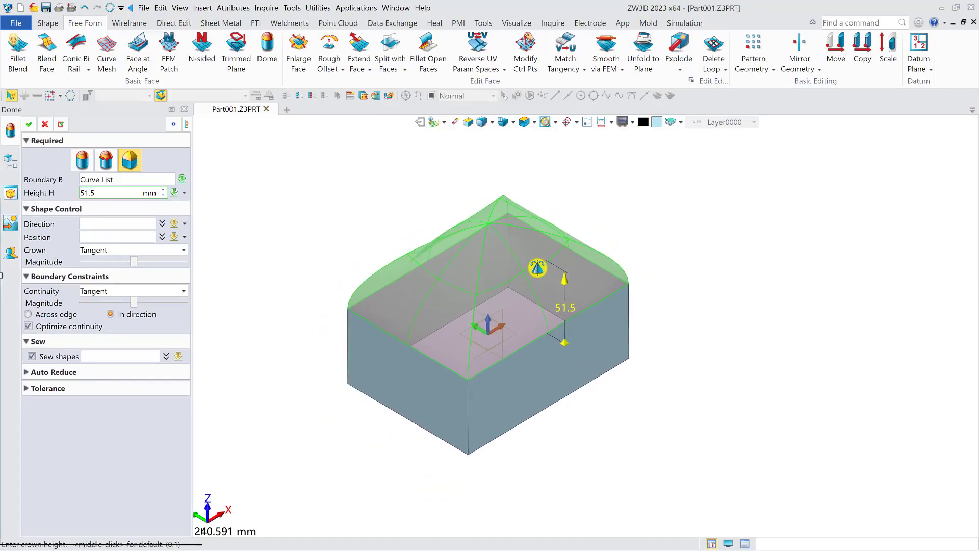
scroll(563, 340, "up", 1)
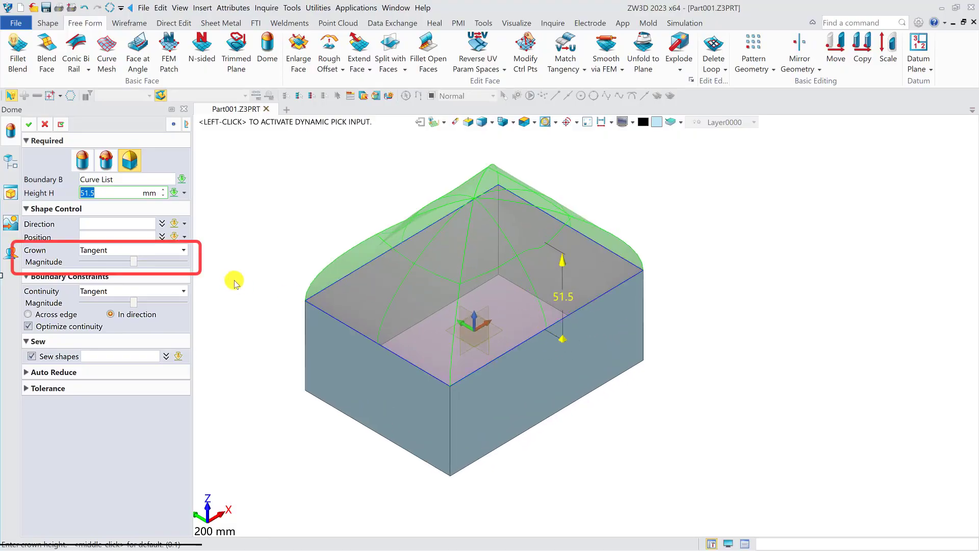
Display zebra stripes on the dome preview and examine the stripe flow around the crown with Tangent continuity
left_click(183, 249)
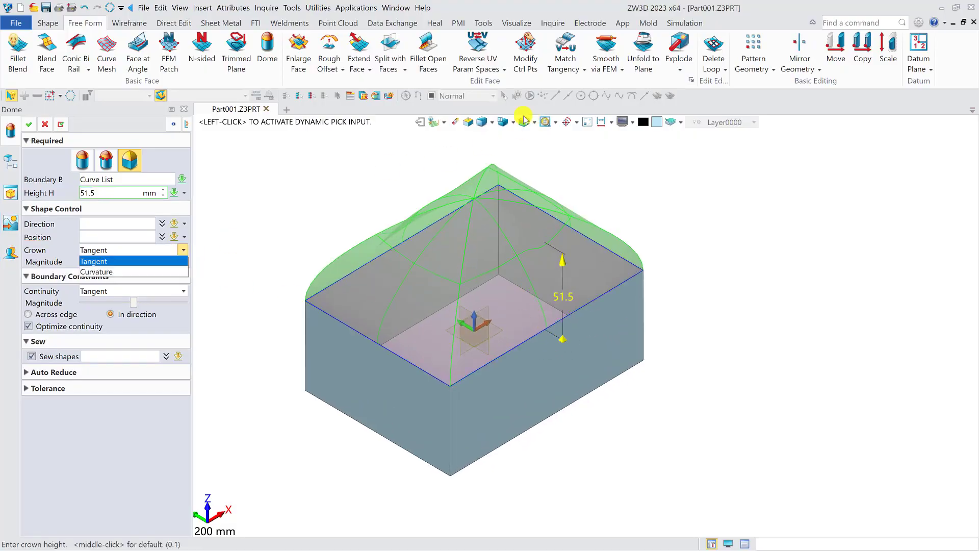
left_click(487, 126)
scroll(537, 247, "up", 2)
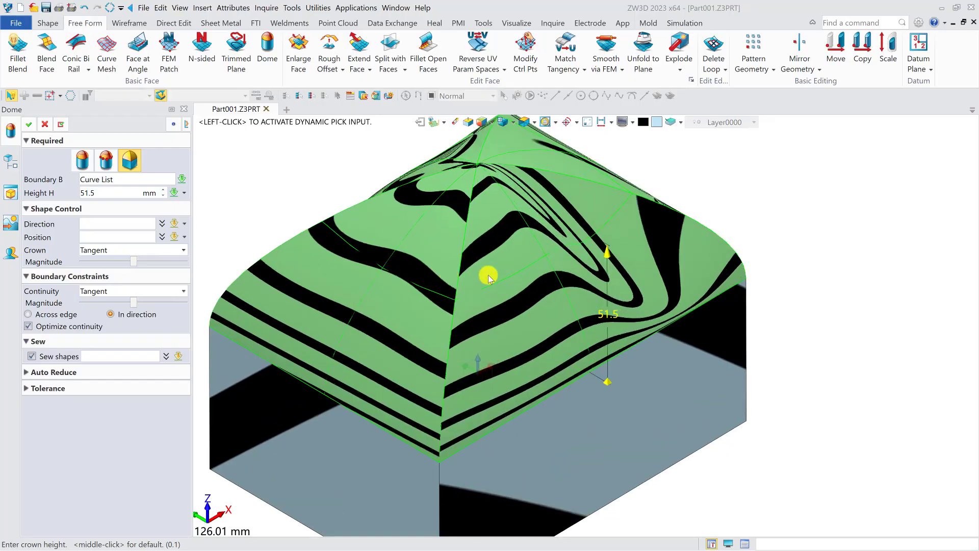
right_click_drag(580, 240, 566, 270)
scroll(553, 273, "up", 2)
scroll(485, 291, "down", 1)
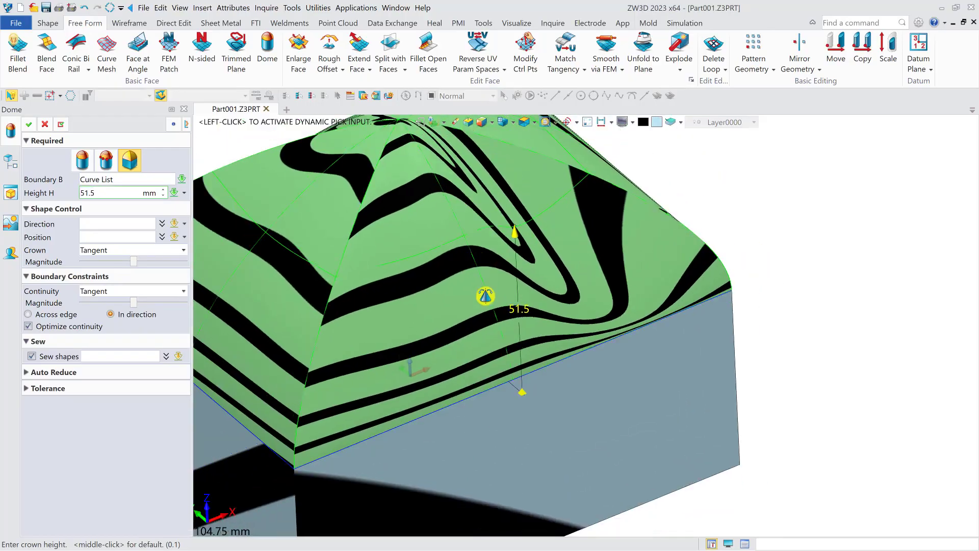
middle_click_drag(464, 236, 481, 292)
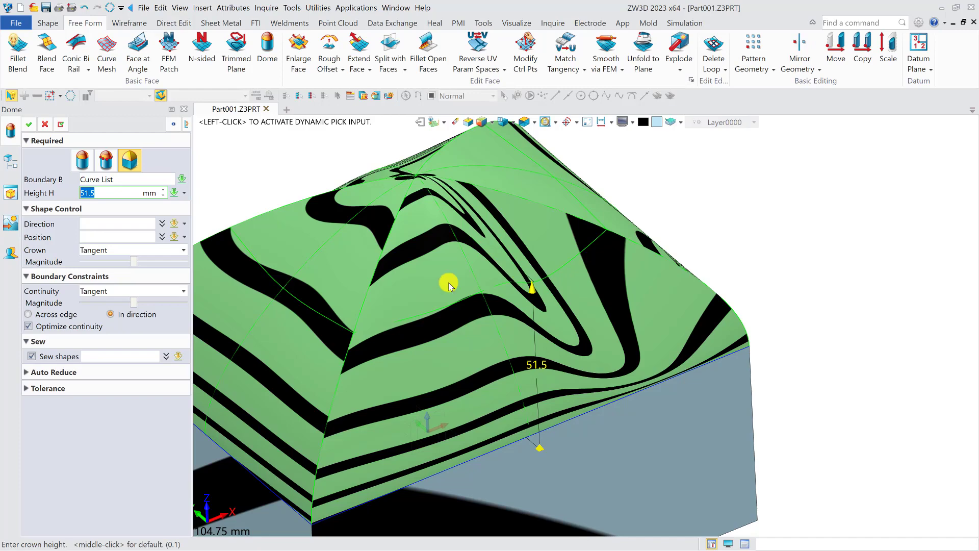
Set the dome's crown continuity to Curvature and create the dome on the block
left_click(133, 250)
left_click(102, 271)
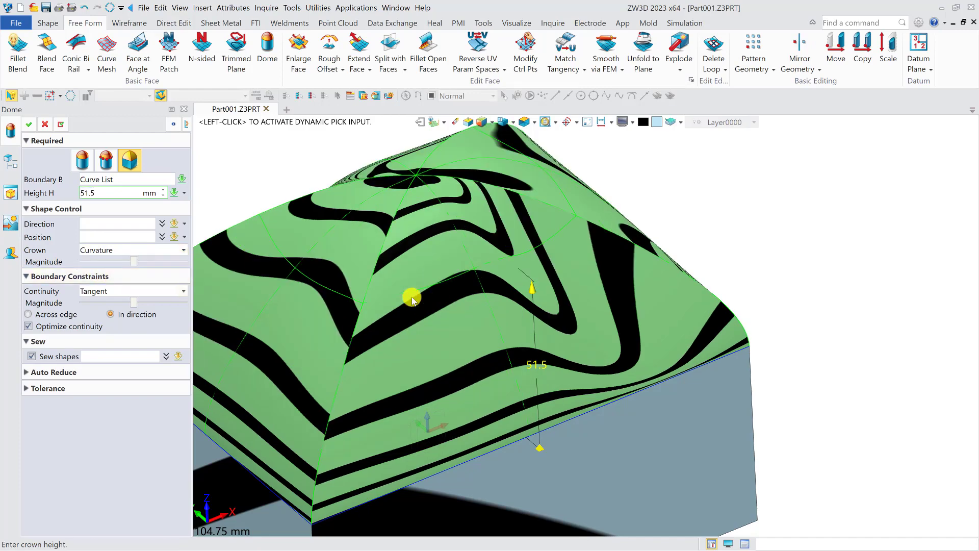
scroll(470, 296, "down", 1)
scroll(430, 294, "down", 1)
middle_click_drag(429, 294, 536, 271)
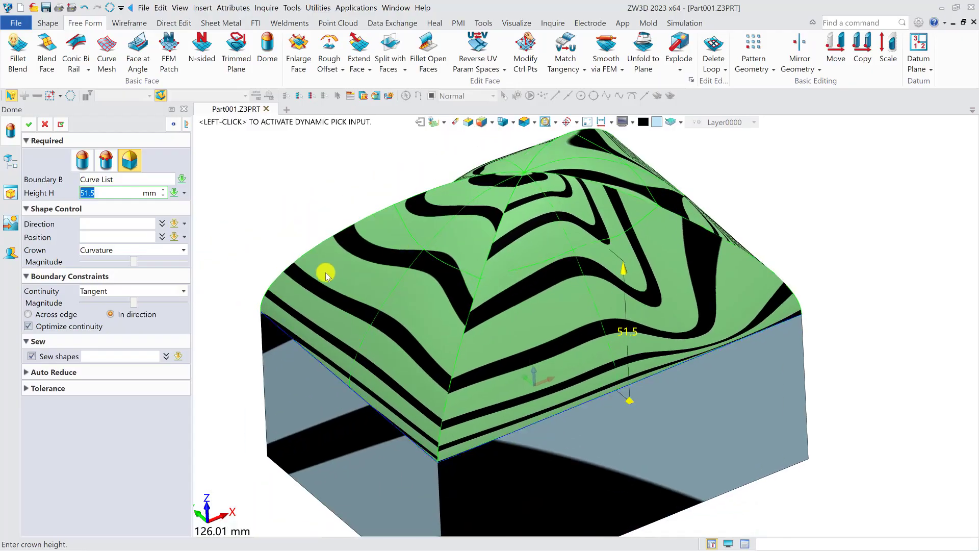
left_click(28, 124)
Switch the zebra stripe display back to plain shading and view the finished dome on the block
scroll(579, 278, "down", 5)
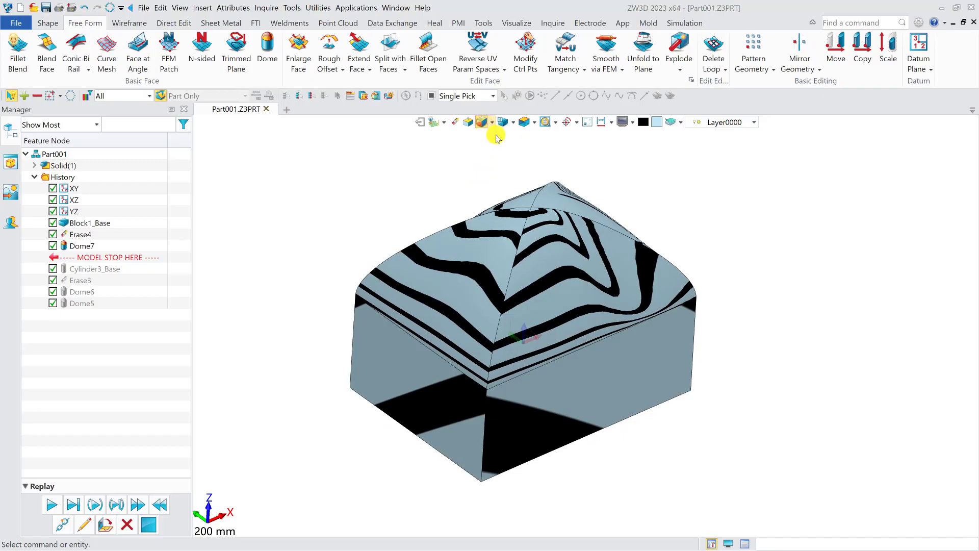
left_click(481, 122)
middle_click_drag(785, 274, 820, 256)
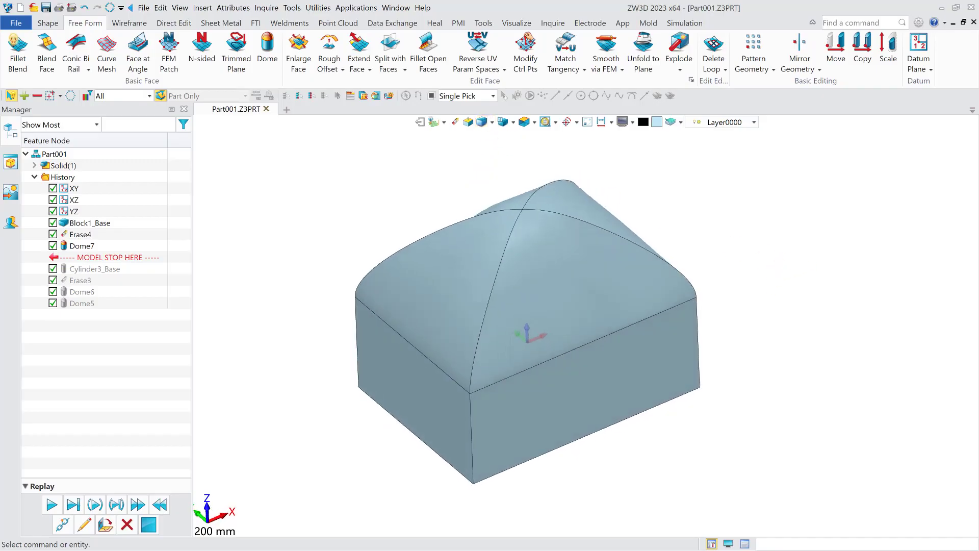